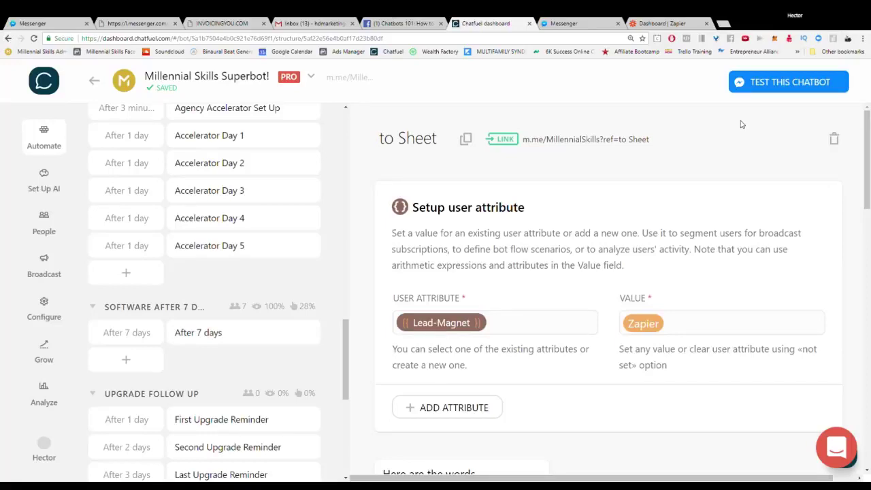
Delete the number and phone attributes from the JSON API block's User Attributes
scroll(670, 263, down, 2)
scroll(657, 288, up, 2)
scroll(550, 290, down, 5)
scroll(621, 278, up, 1)
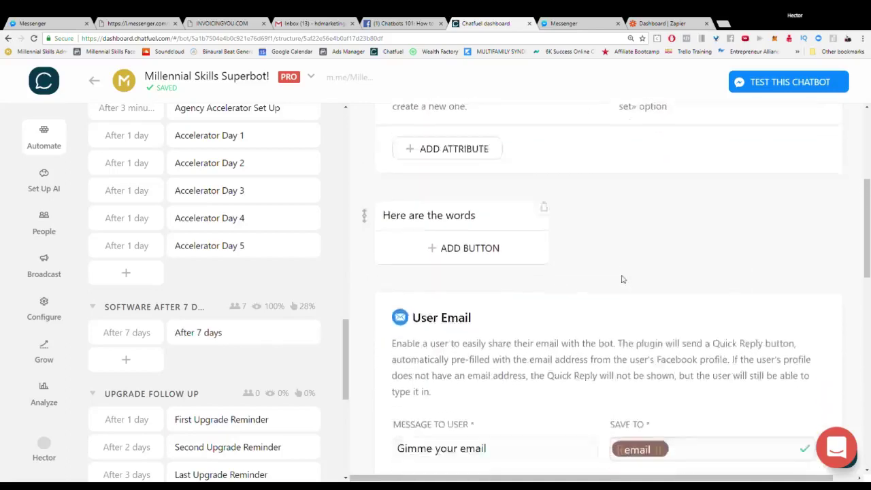
scroll(461, 222, down, 3)
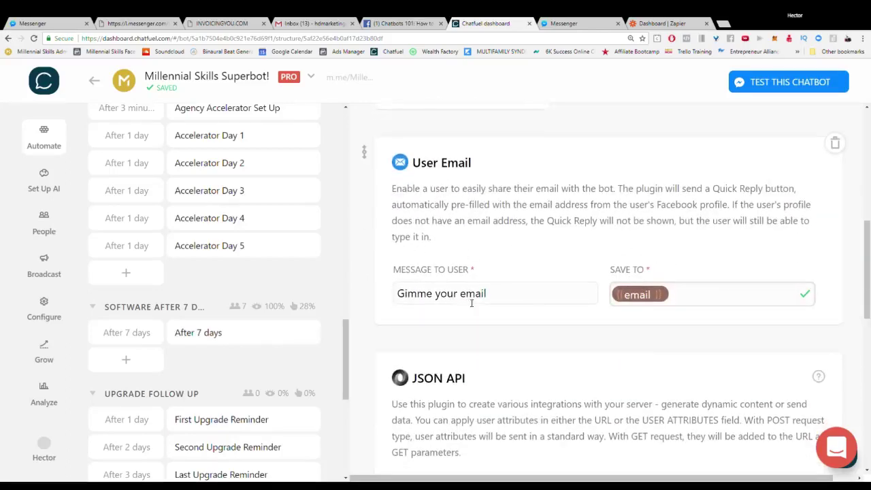
scroll(469, 303, down, 3)
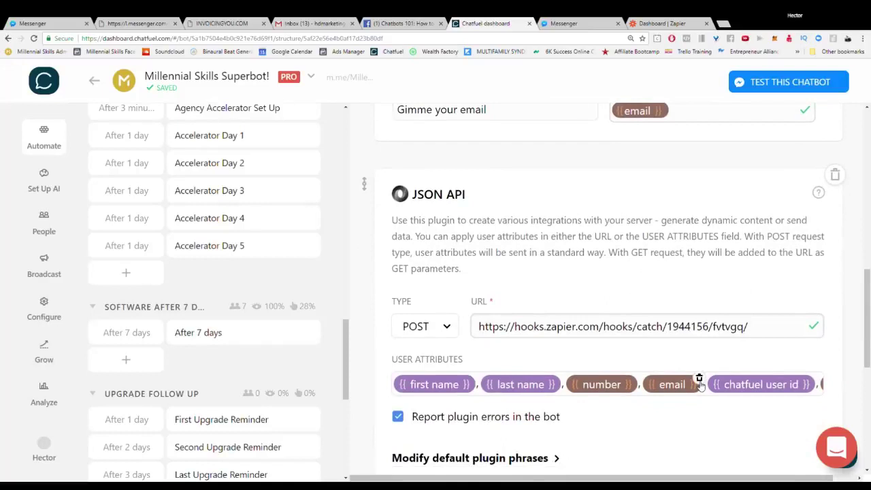
click(634, 379)
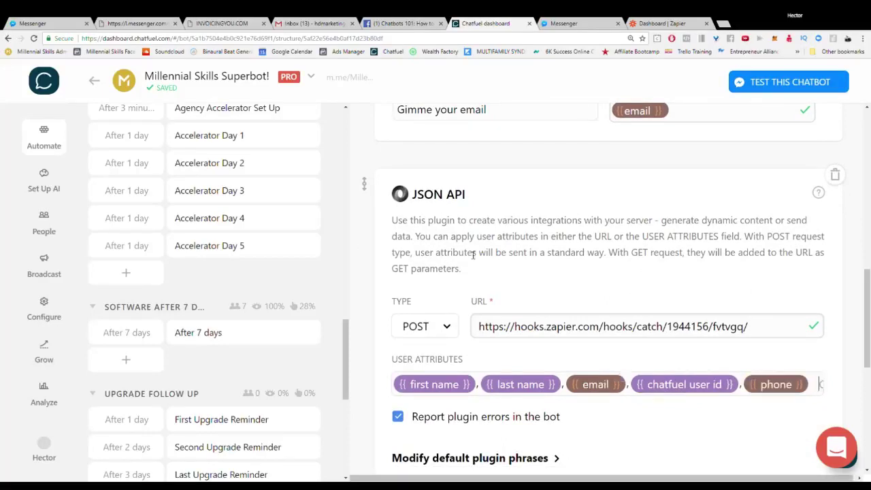
scroll(585, 341, down, 1)
scroll(547, 227, up, 1)
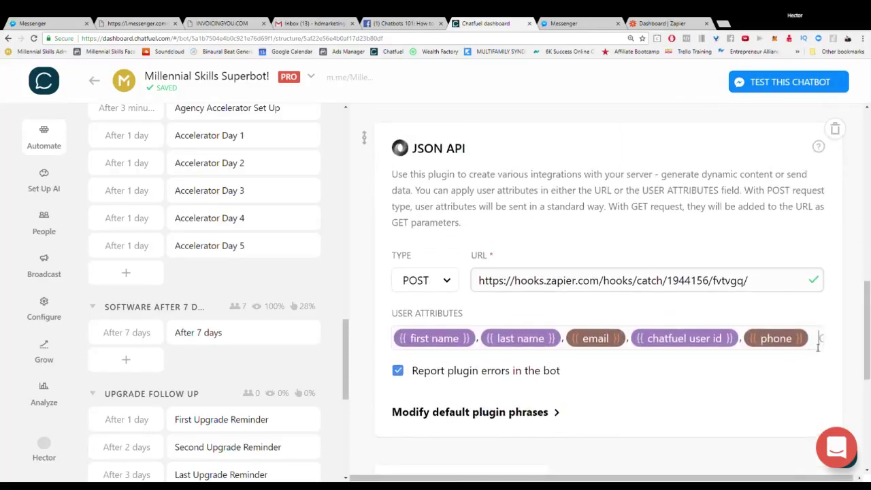
click(805, 332)
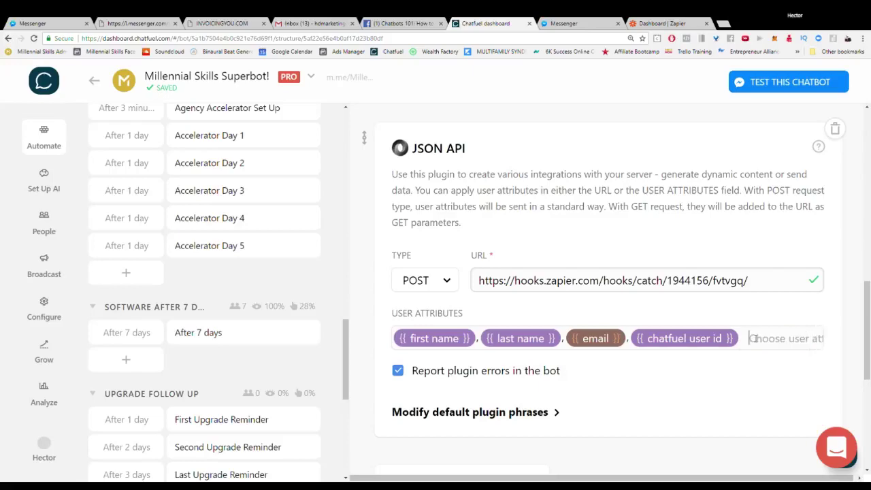
scroll(517, 238, up, 8)
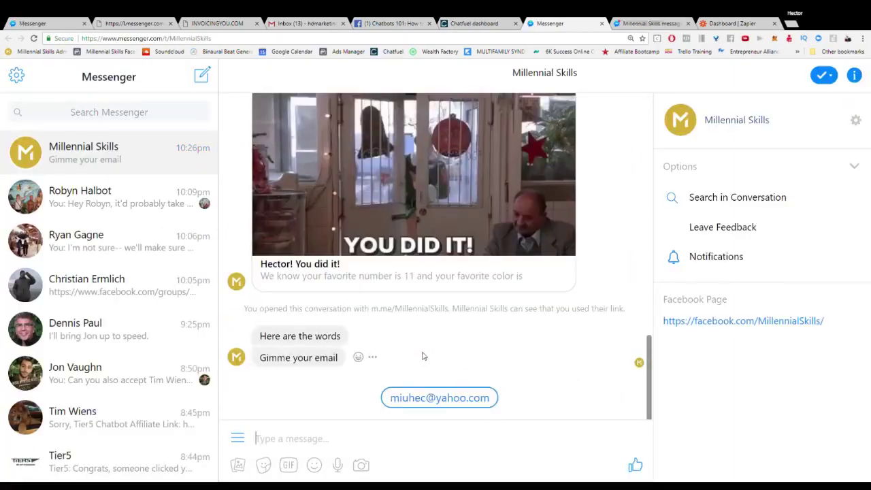
Send the bot the suggested email address as a quick reply in the Millennial Skills chat
click(448, 404)
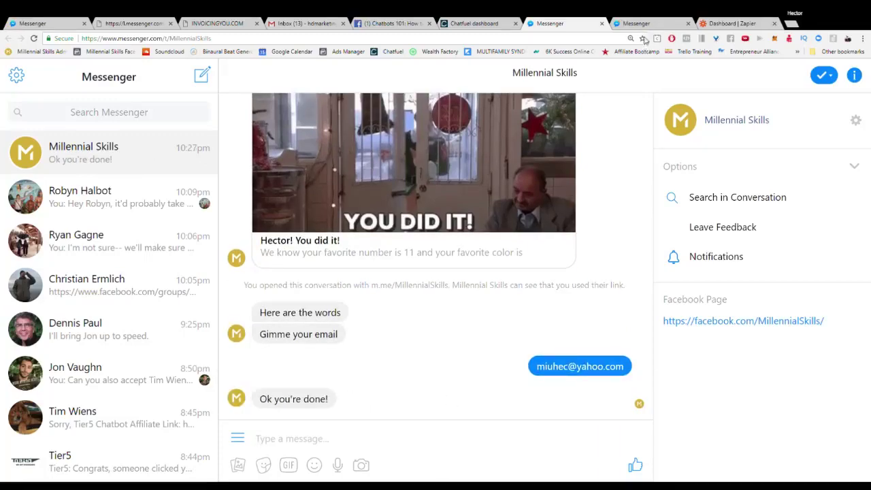
click(474, 24)
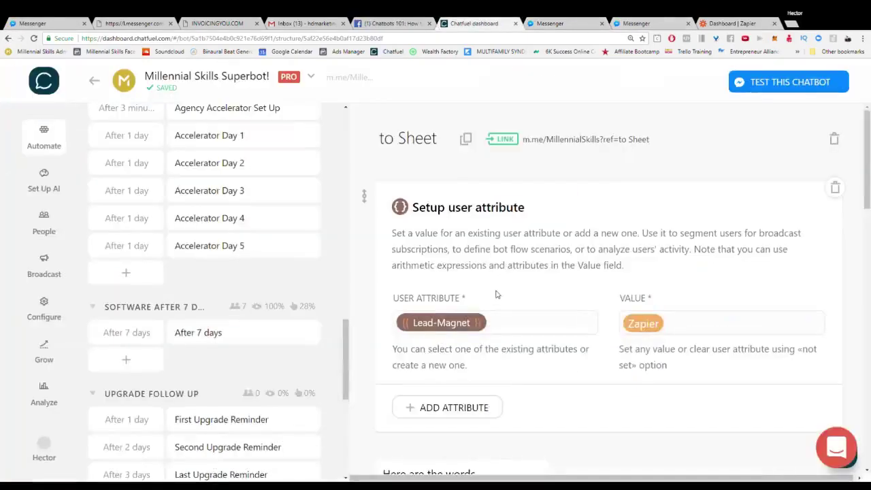
scroll(520, 289, down, 12)
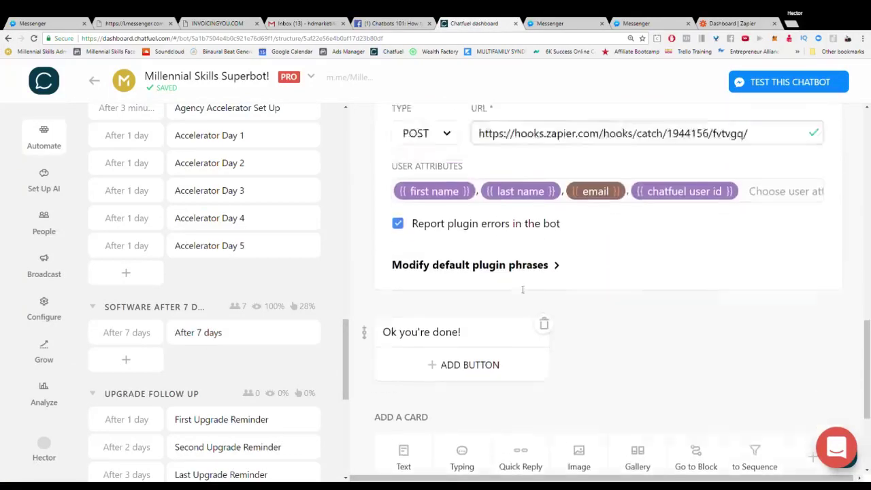
scroll(522, 289, up, 4)
scroll(511, 286, up, 2)
scroll(467, 256, down, 2)
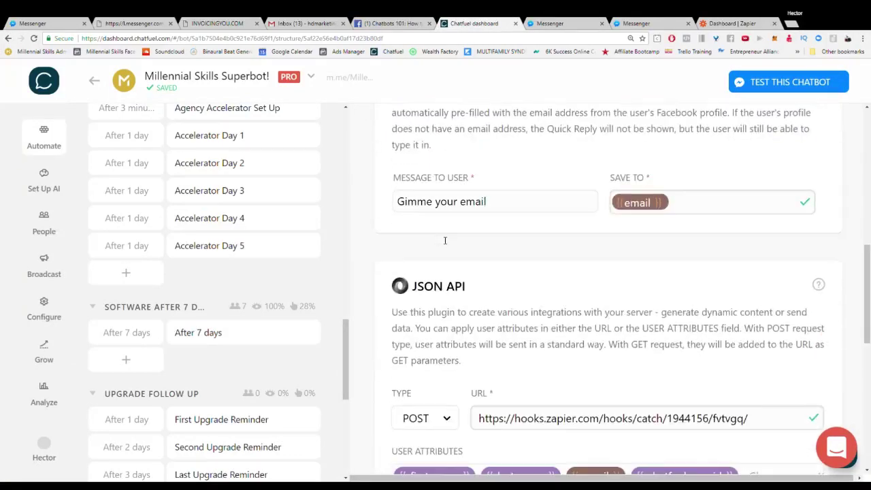
scroll(445, 240, down, 1)
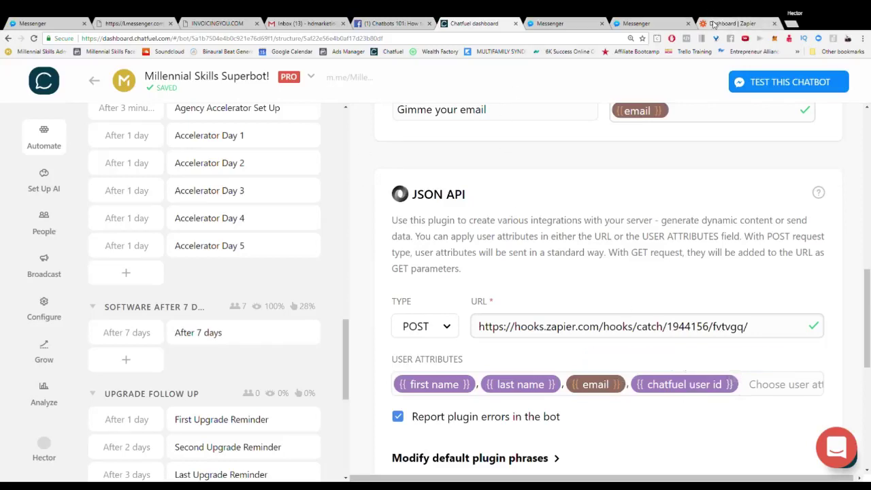
Create a new zap triggered by Webhooks by Zapier with the Catch Hook event
click(732, 23)
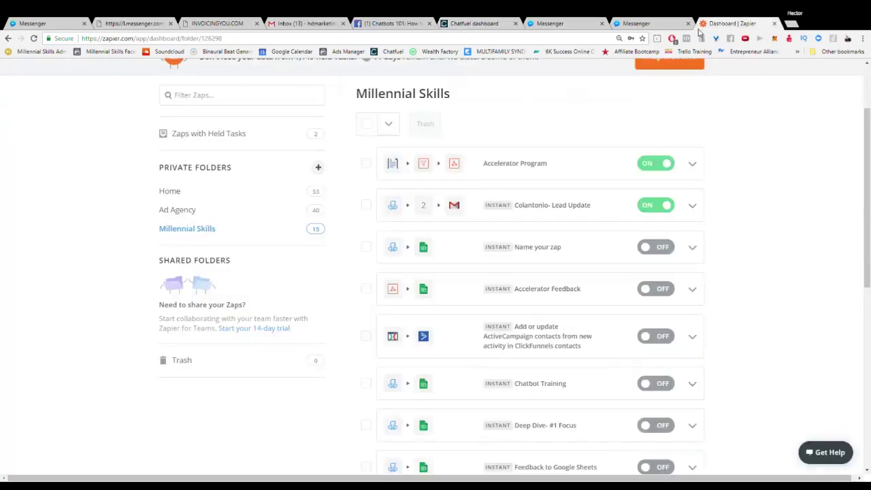
scroll(585, 161, up, 2)
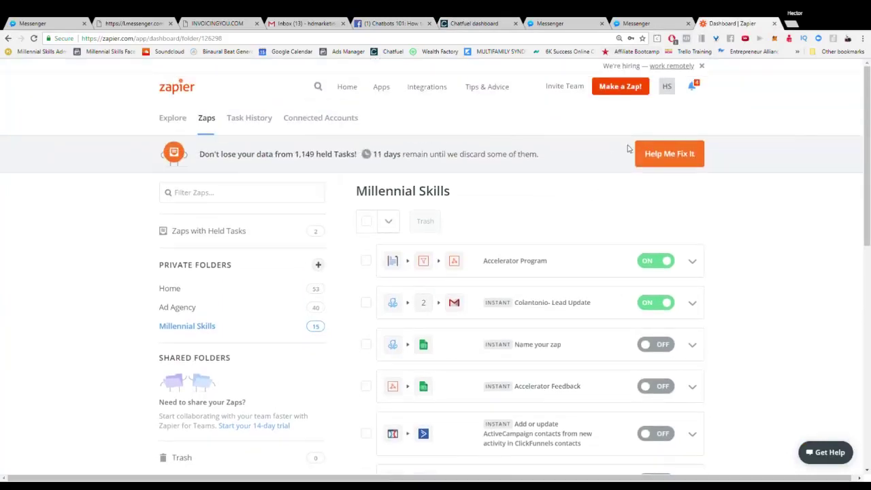
click(619, 87)
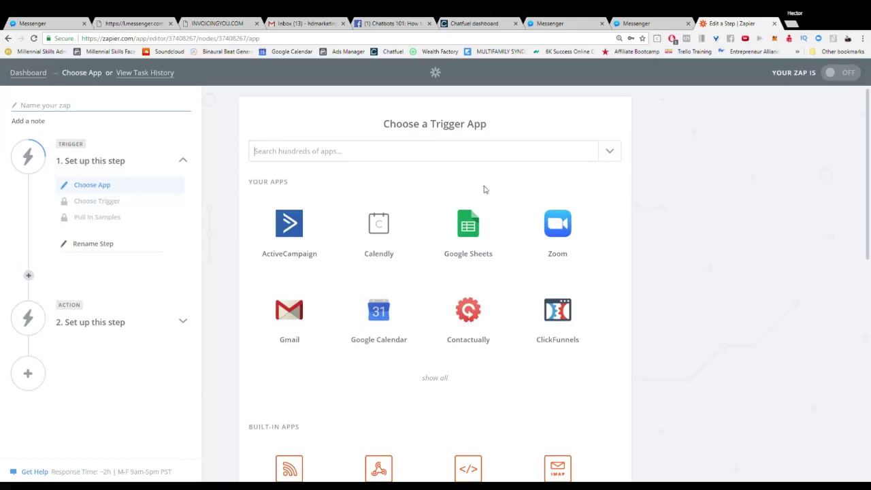
click(274, 154)
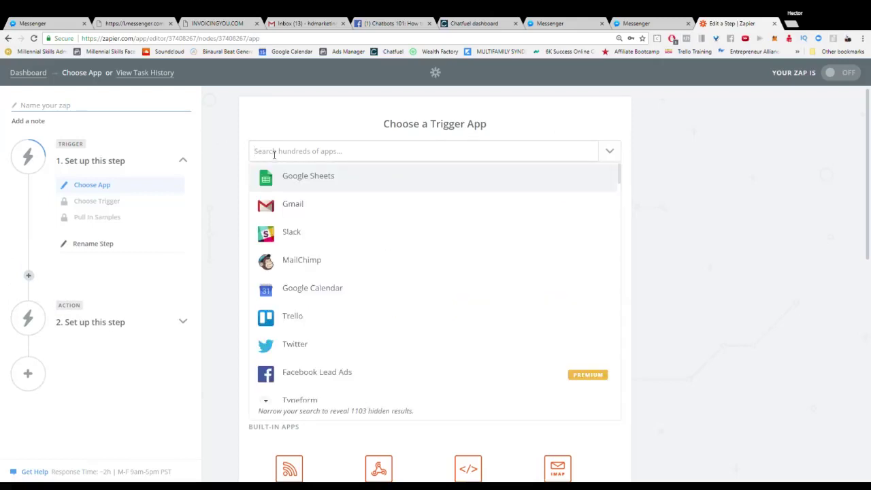
text(web)
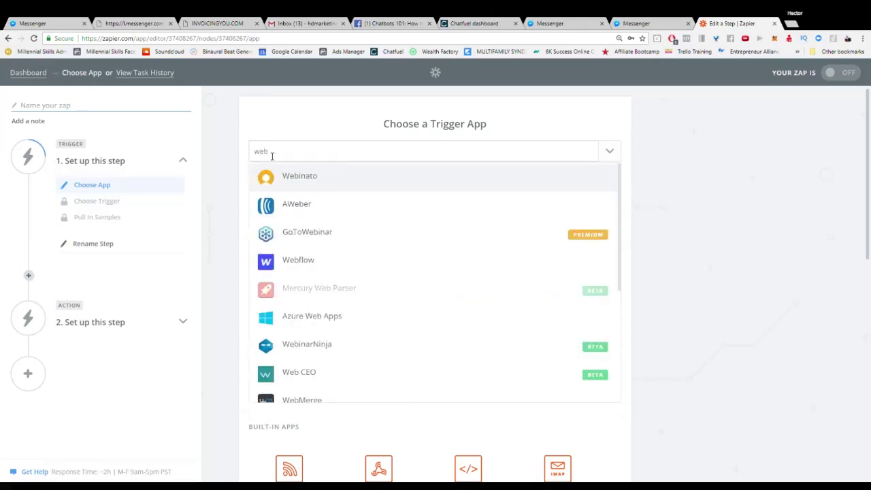
text(hook)
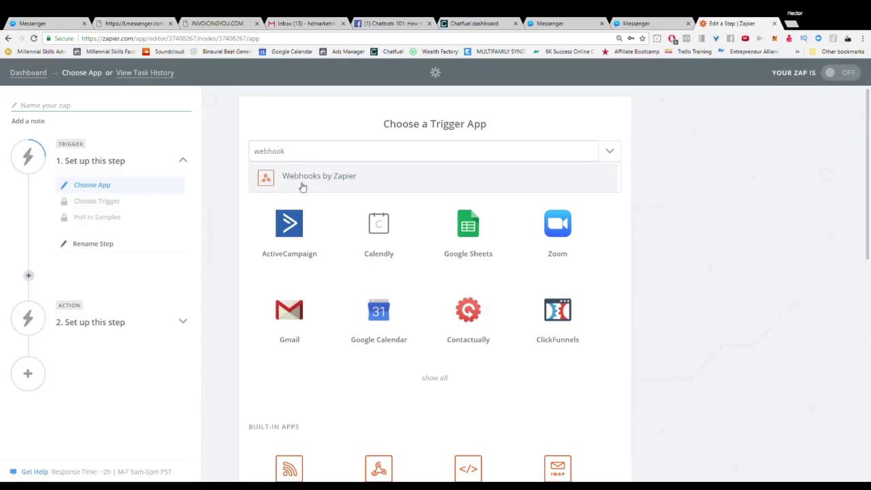
click(302, 179)
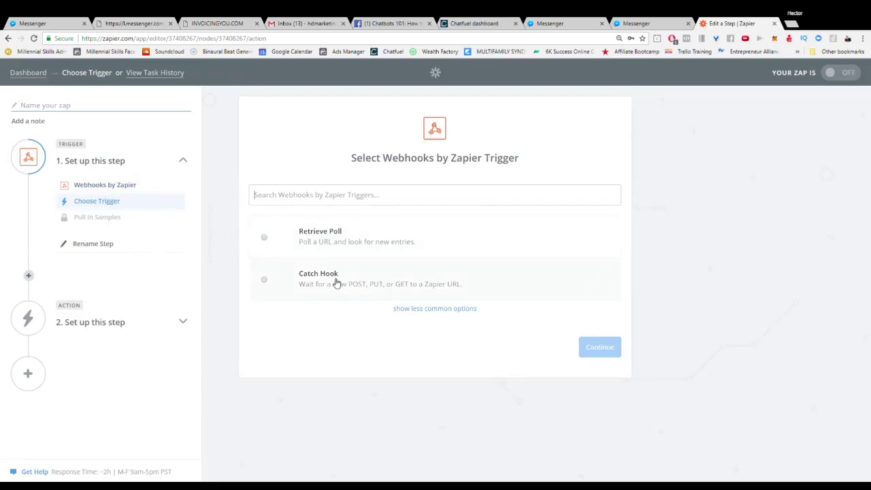
click(308, 278)
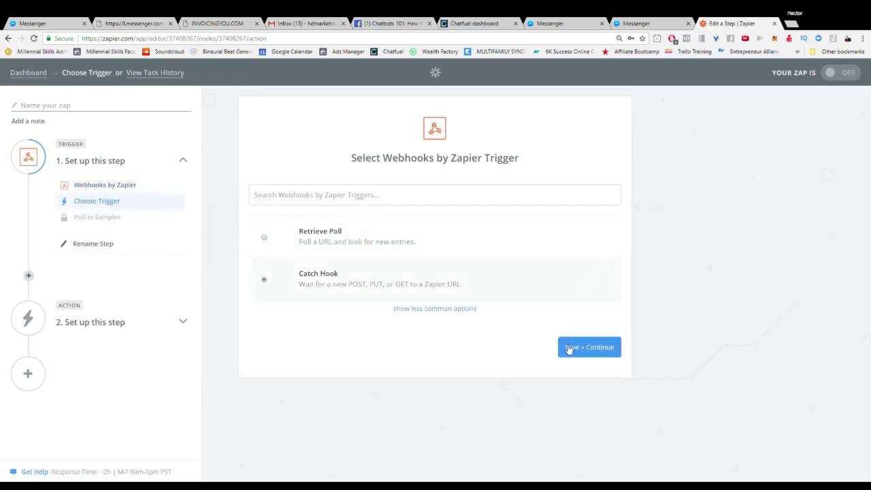
Save the Catch Hook trigger without a child key and copy the generated webhook URL
click(604, 352)
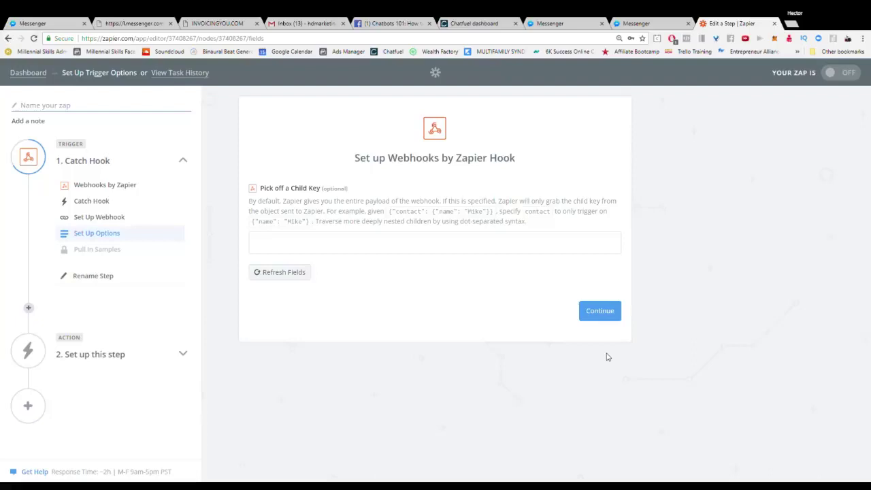
click(600, 313)
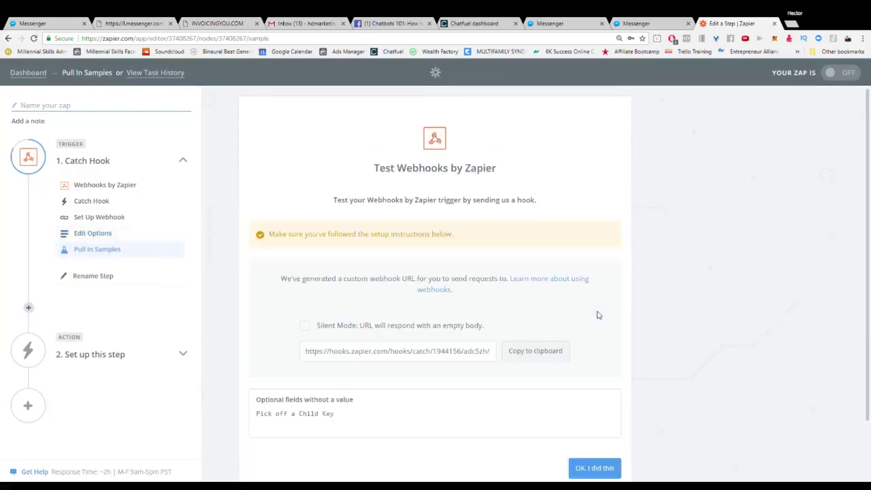
drag(268, 209, 501, 213)
triple_click(365, 284)
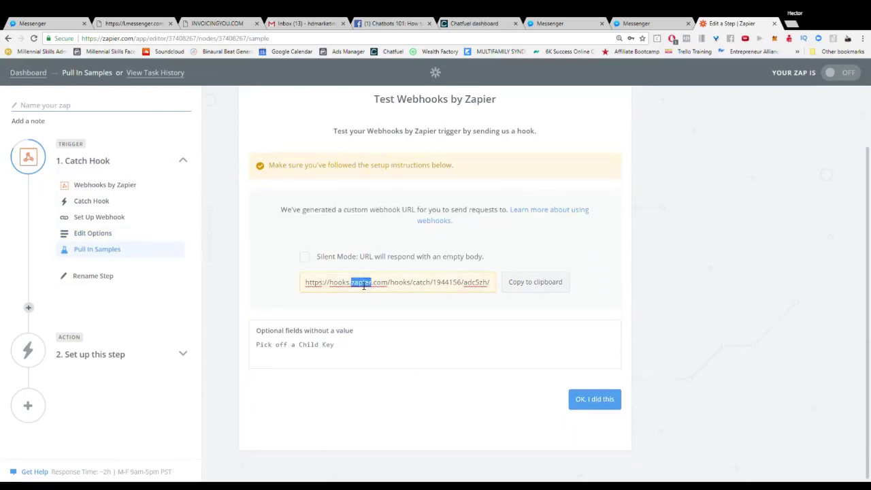
click(548, 287)
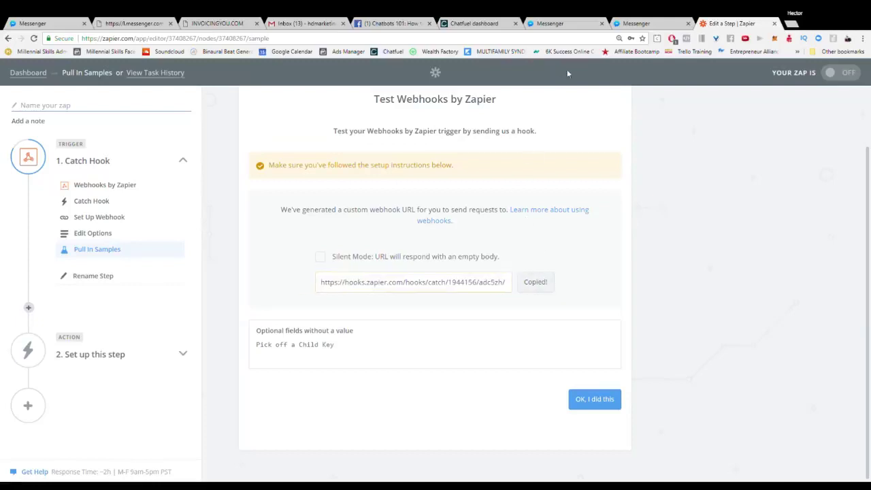
Replace the old address in Chatfuel's JSON API URL field with the copied webhook URL
click(485, 29)
triple_click(530, 326)
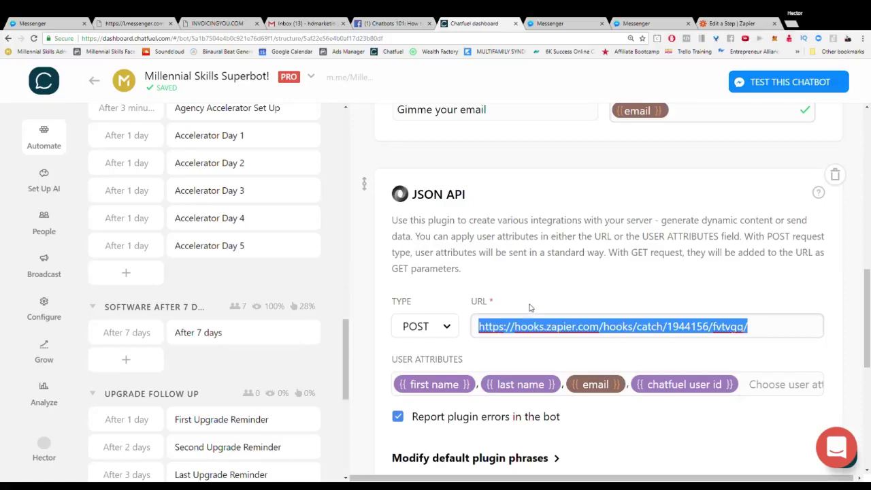
key(ctrl+v)
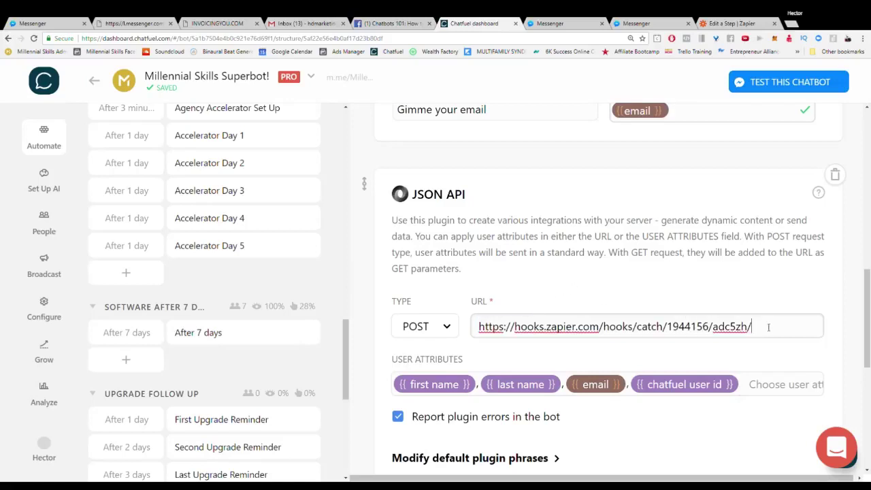
drag(766, 328, 476, 326)
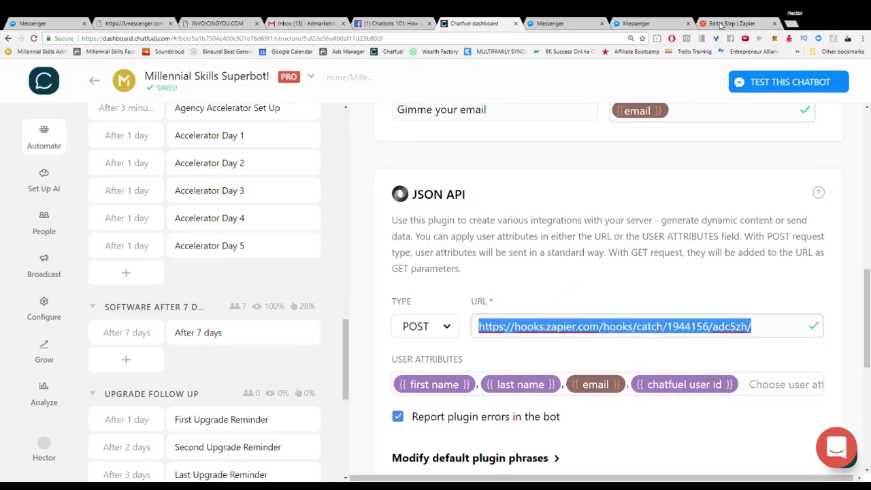
Back in Zapier, confirm with 'OK, I did this' so the test waits for a hook
click(729, 25)
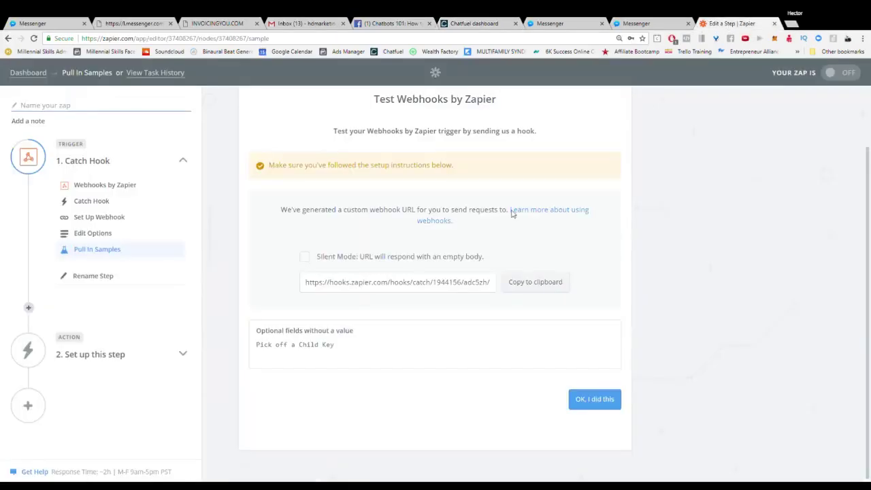
click(583, 395)
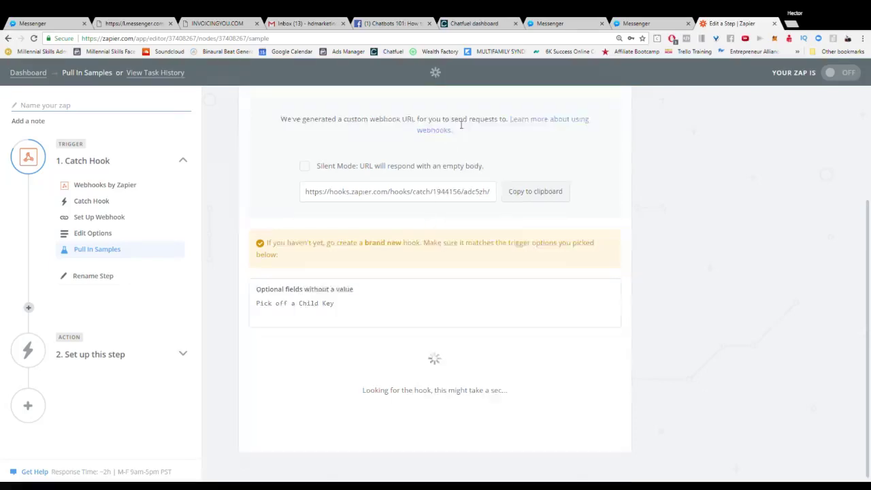
scroll(460, 120, up, 2)
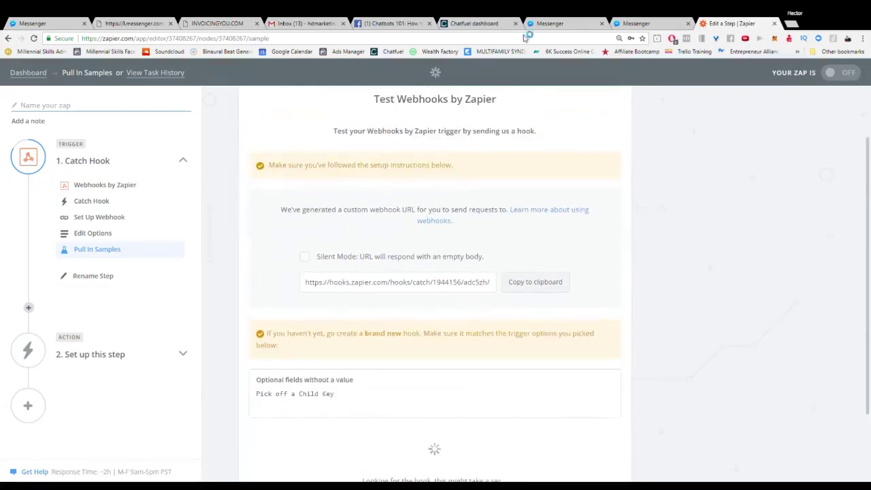
Resend the email quick reply in Messenger so the bot answers 'Ok you're done!'
click(559, 21)
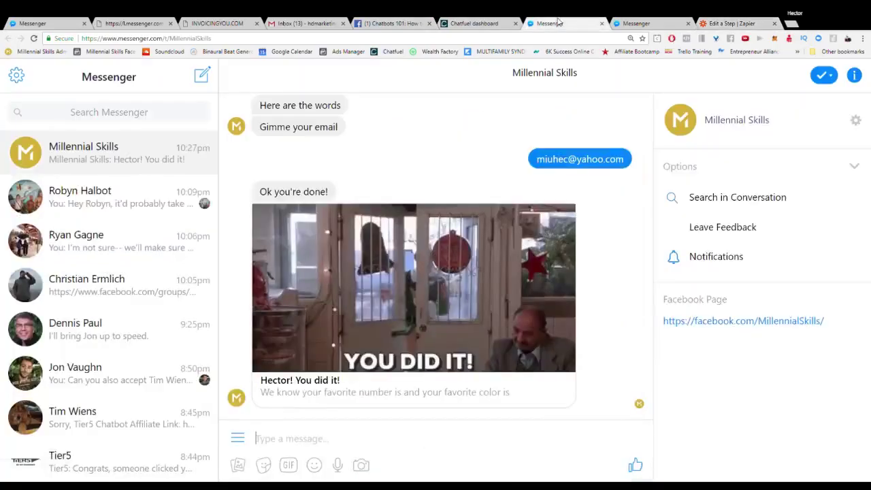
click(506, 23)
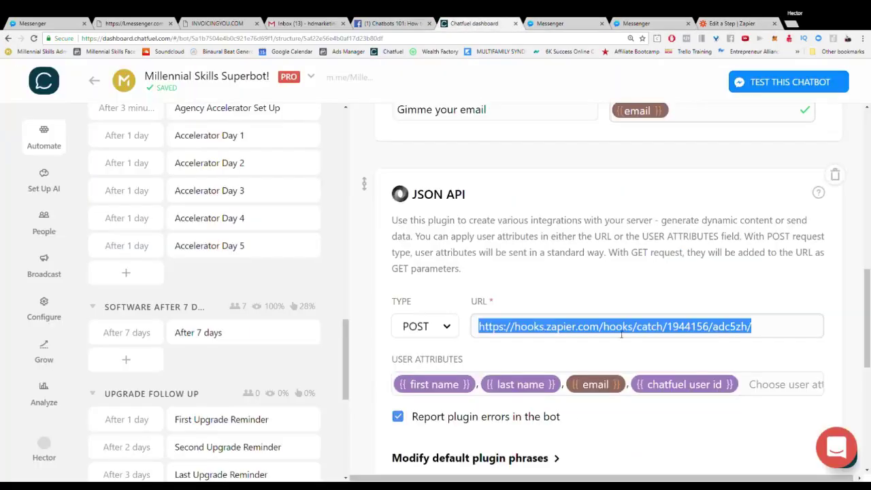
scroll(621, 333, up, 9)
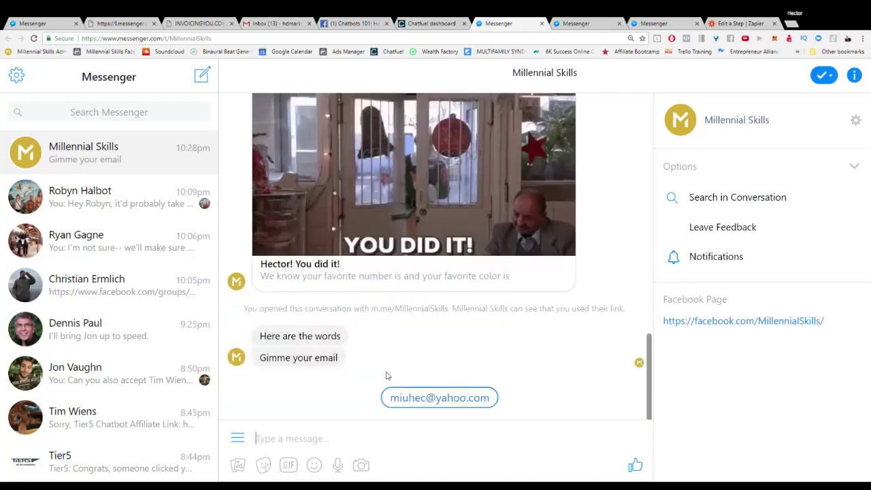
click(435, 398)
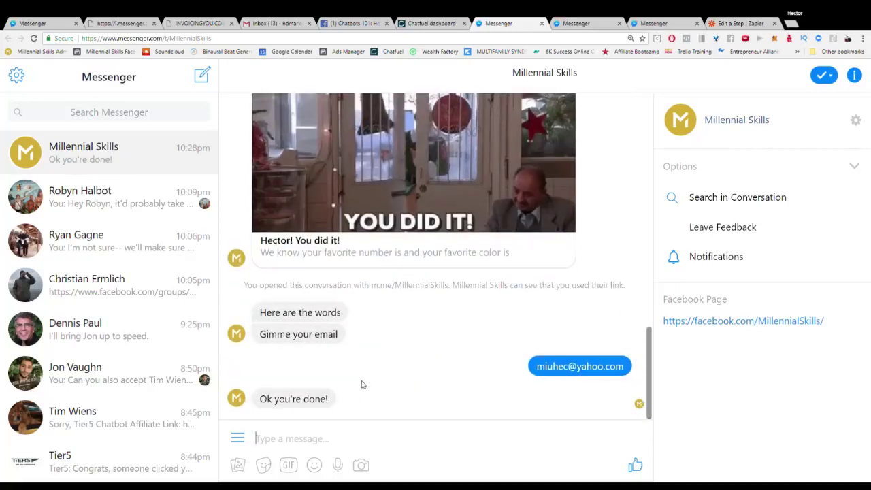
View the received hook in Zapier and check its last name, first name and email values
click(740, 23)
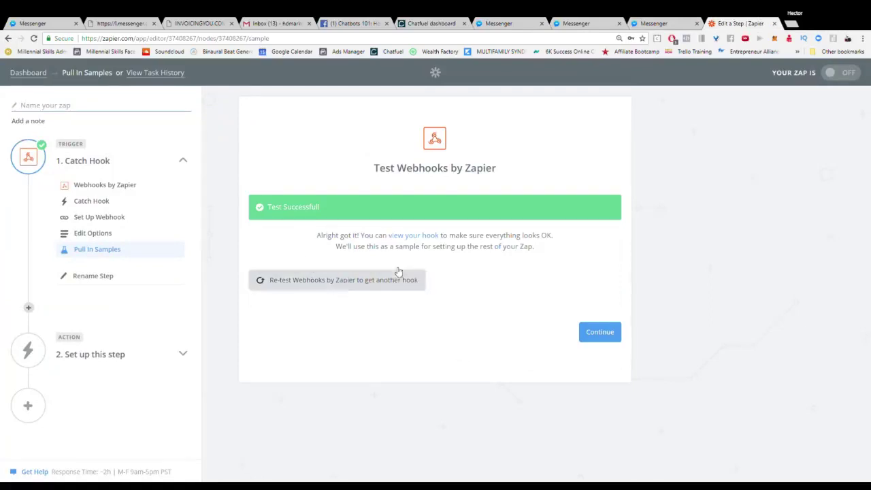
click(417, 236)
drag(305, 304, 357, 305)
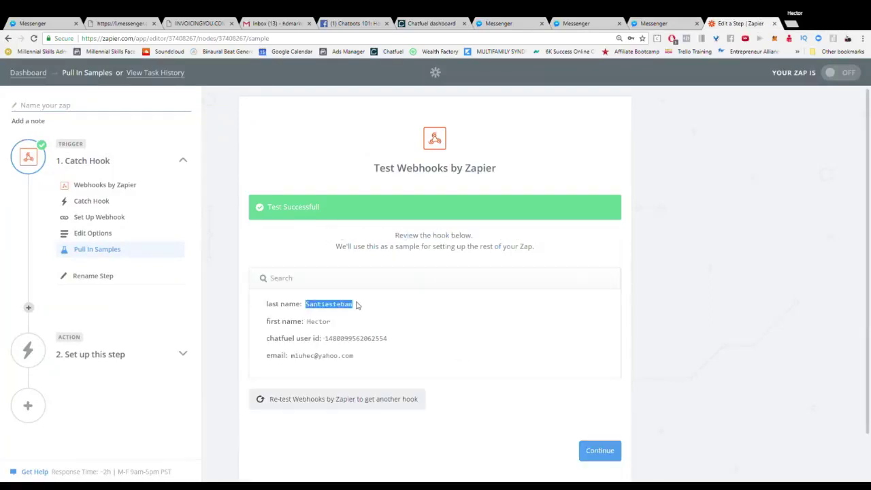
drag(310, 322, 402, 336)
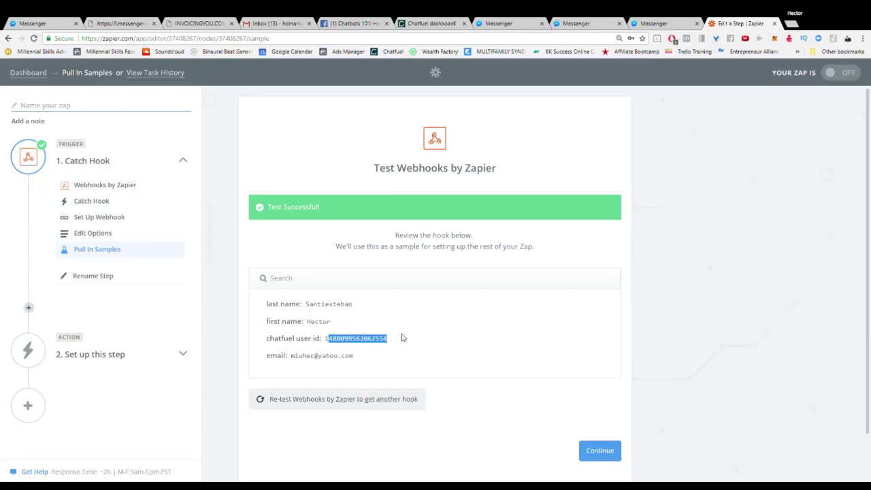
drag(296, 360, 387, 352)
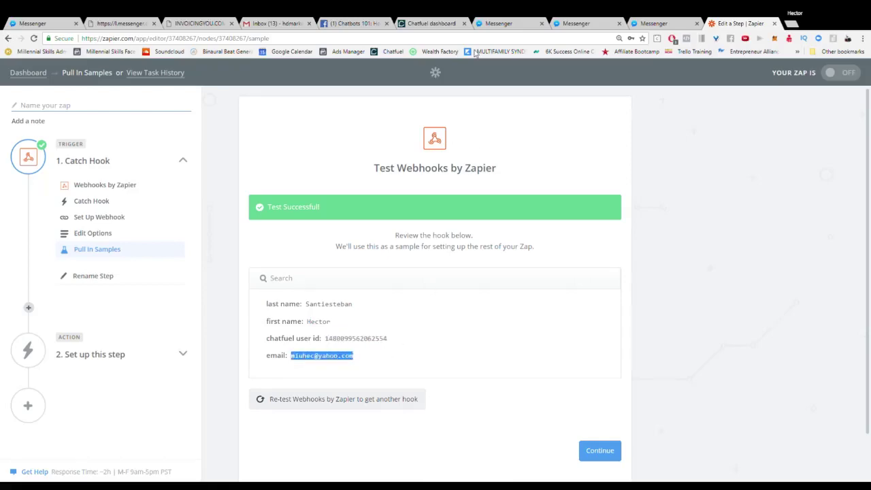
Compare them with the User Attributes list in Chatfuel's JSON API block
click(431, 23)
scroll(488, 329, down, 10)
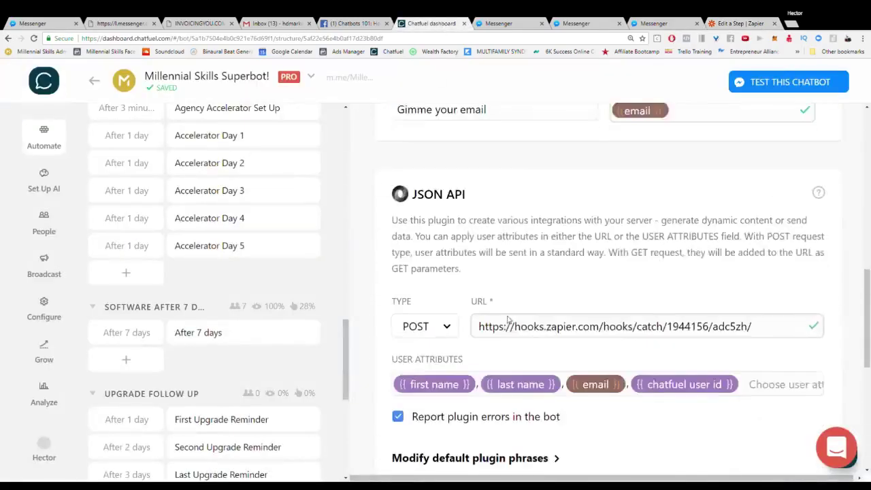
click(449, 292)
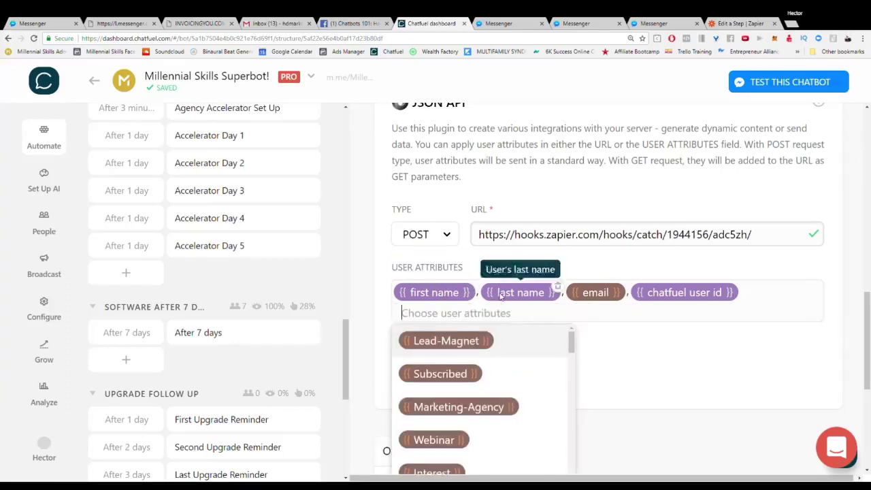
click(658, 362)
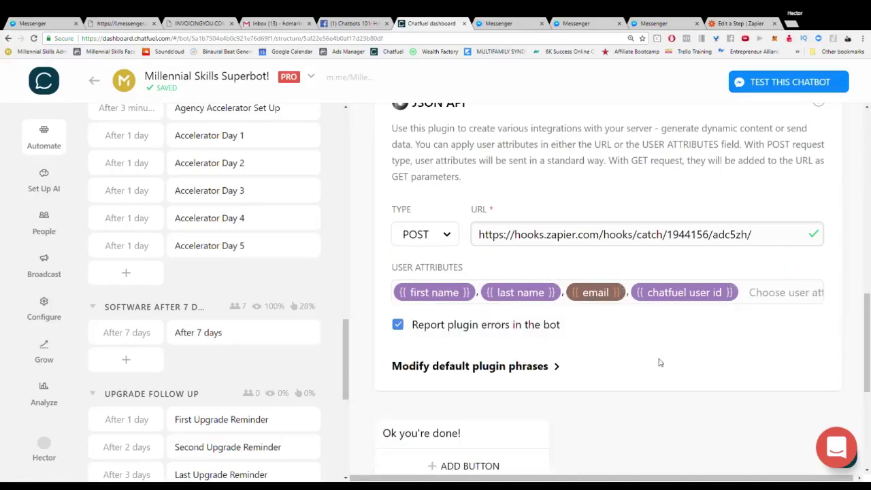
Choose TextinBulk as the action app with the Send SMS action and save it
click(727, 25)
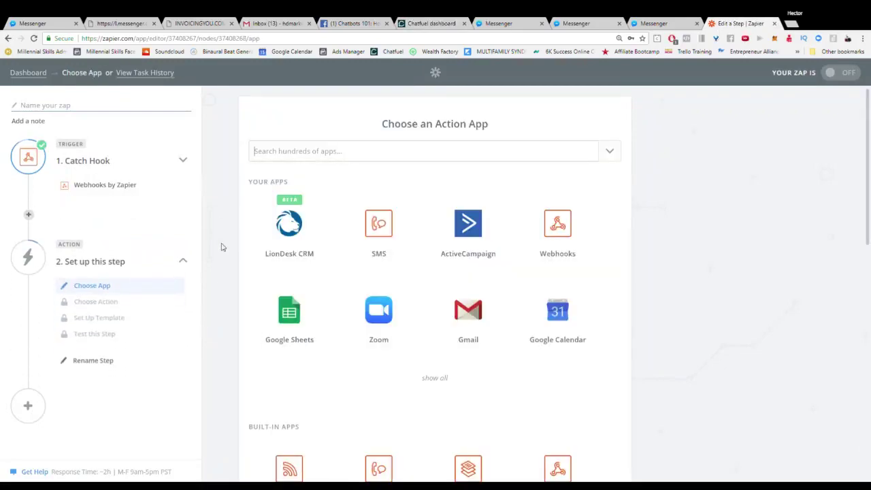
text(TE)
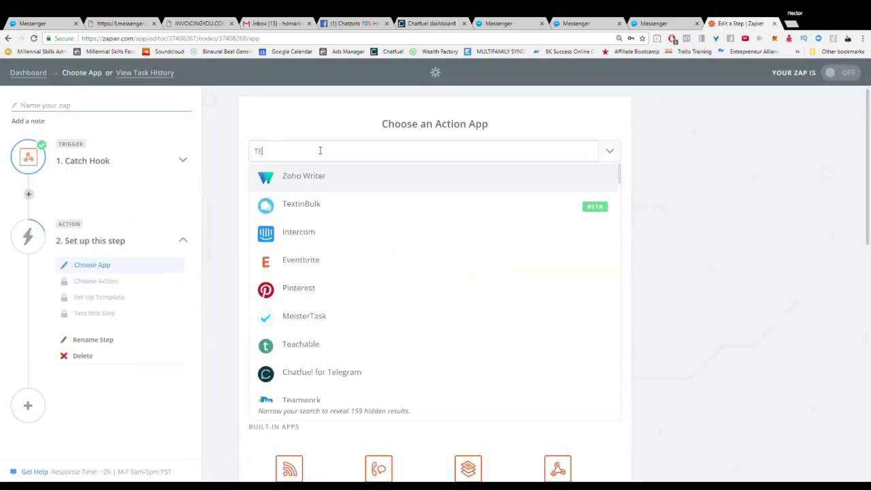
click(312, 202)
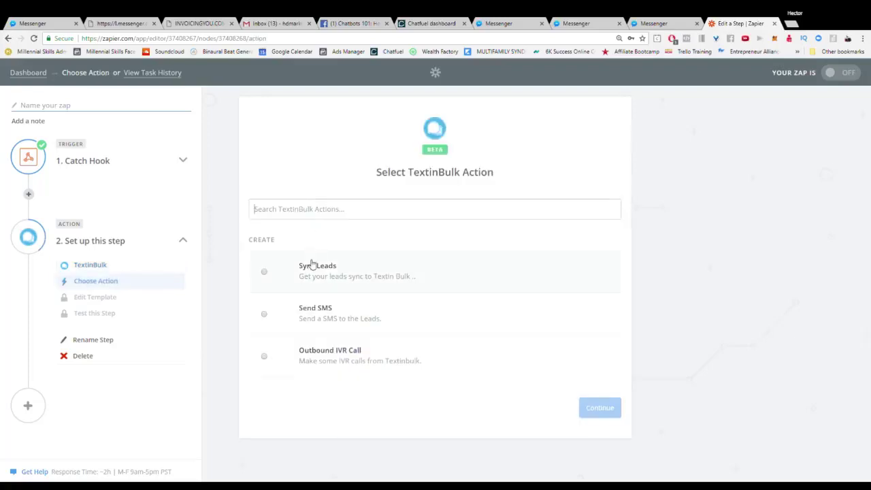
click(299, 272)
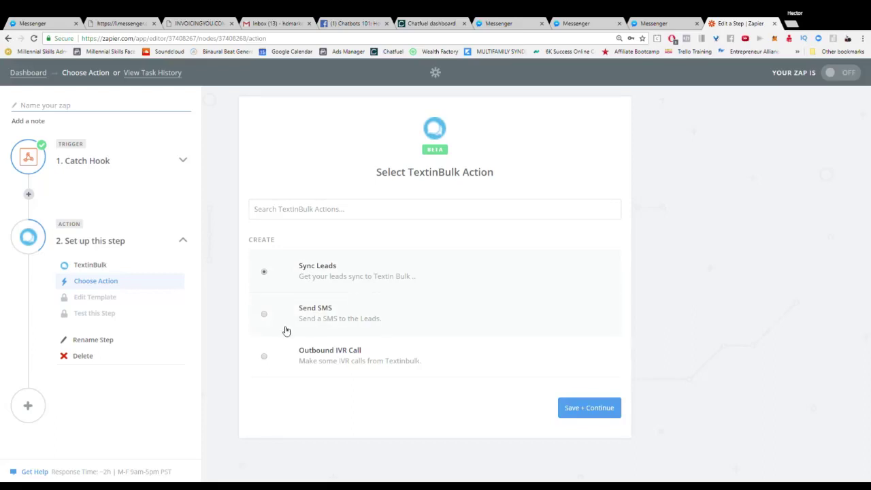
click(264, 319)
click(568, 412)
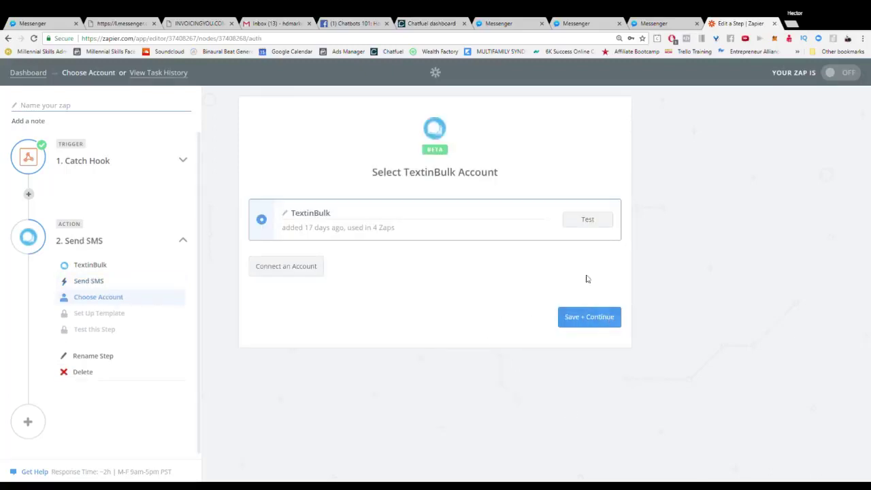
Confirm the TextinBulk account, choose the first sender number in From, and fill in the recipient
click(598, 320)
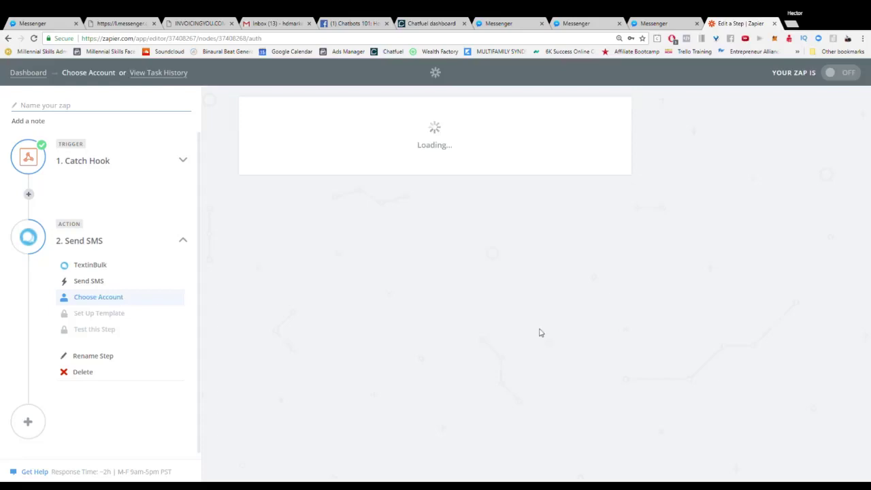
click(320, 291)
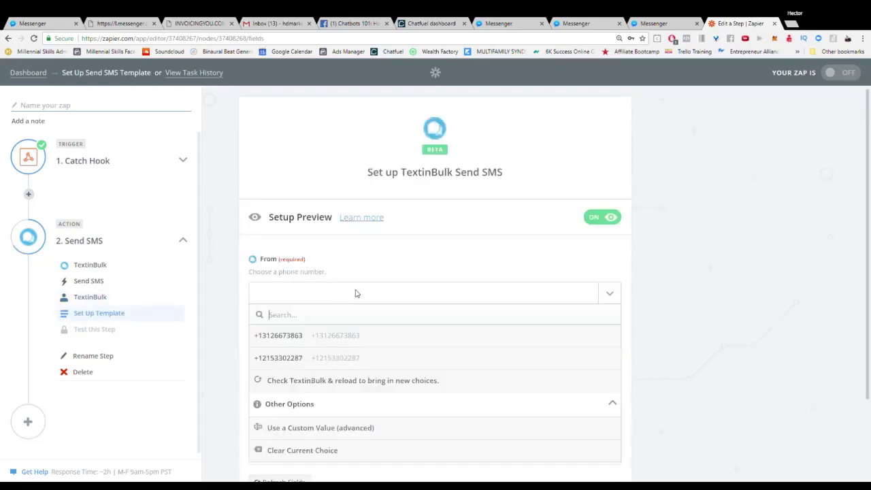
click(311, 334)
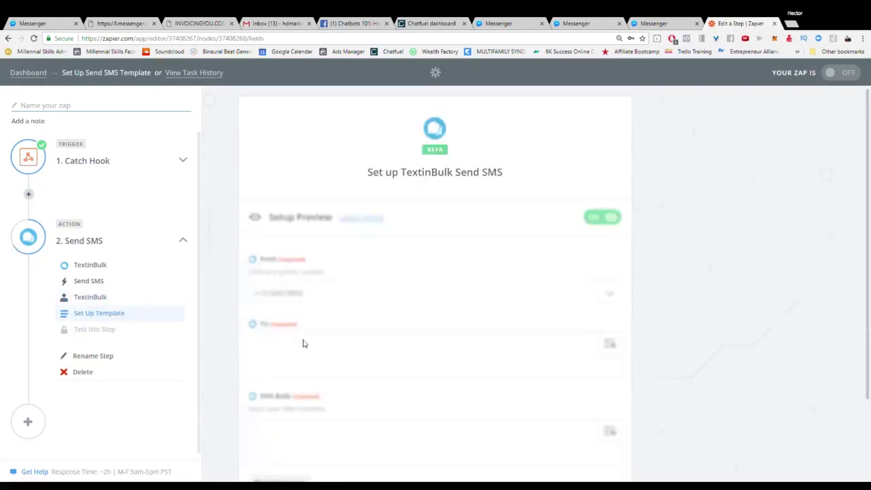
scroll(238, 323, down, 2)
click(279, 253)
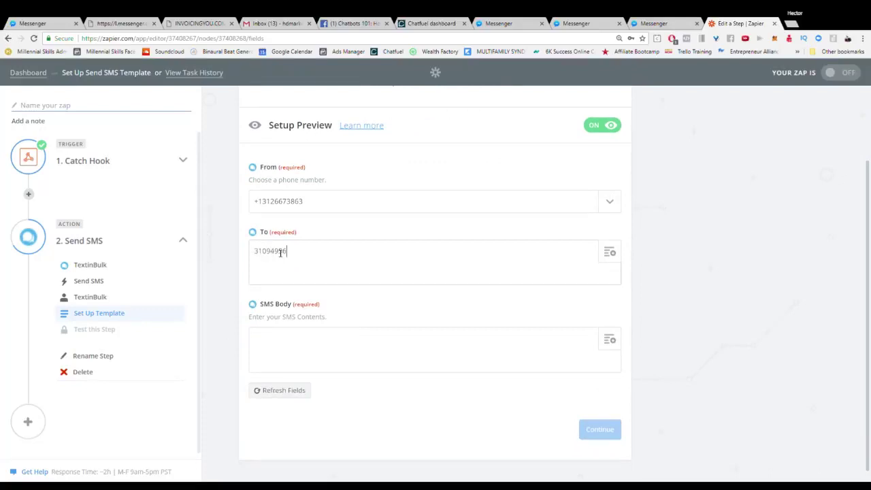
Write 'Hey Client, a new lead came in:' in the SMS Body, followed by a new line
click(324, 356)
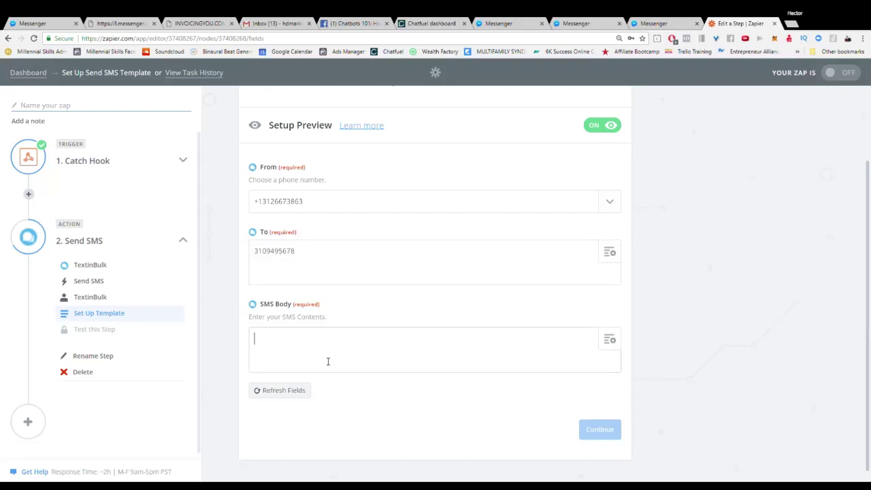
text(hEY)
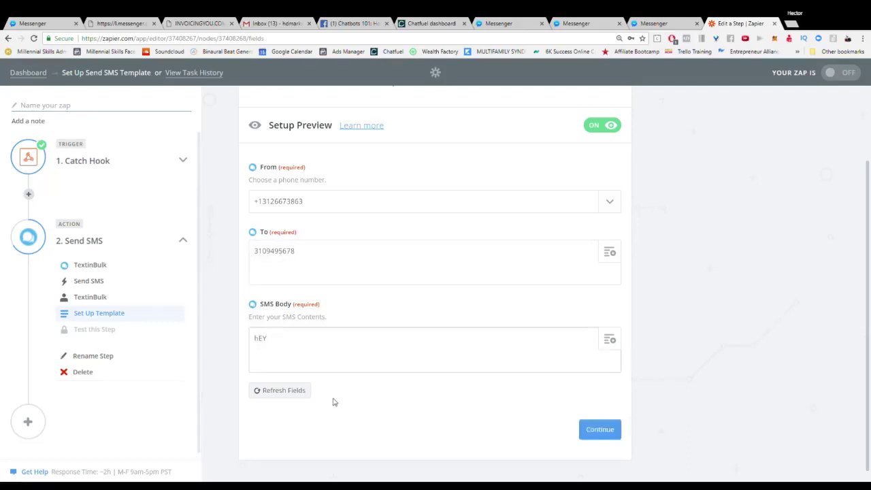
key(BackSpace)
key(BackSpace)
text(hEY)
key(BackSpace)
key(BackSpace)
key(BackSpace)
key(BackSpace)
text(here's an)
key(BackSpace)
key(BackSpace)
key(BackSpace)
key(BackSpace)
key(BackSpace)
key(BackSpace)
key(BackSpace)
key(BackSpace)
text(a new lead came in:)
key(Return)
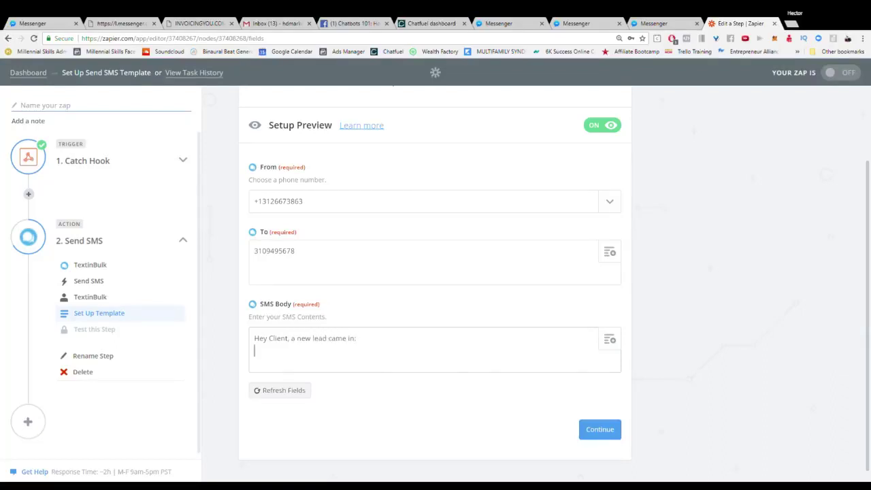
Insert Catch Hook's First Name, Last Name and, on a new line, Email into the SMS Body
click(610, 338)
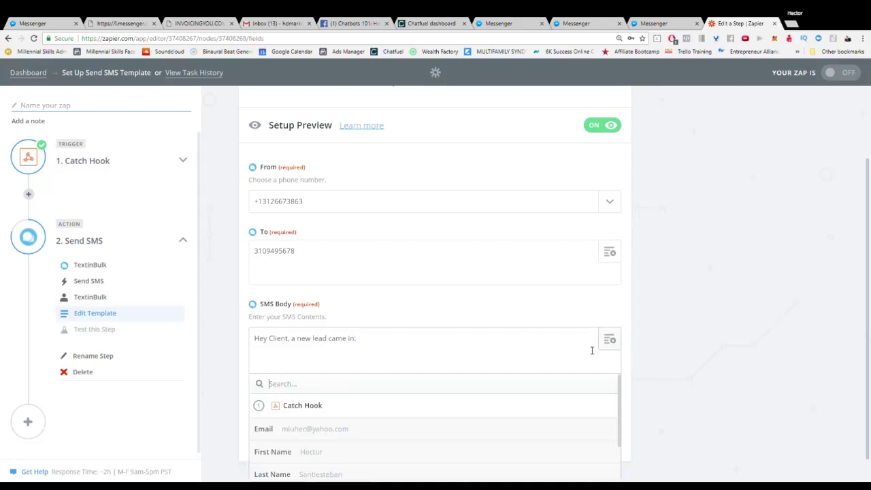
click(348, 435)
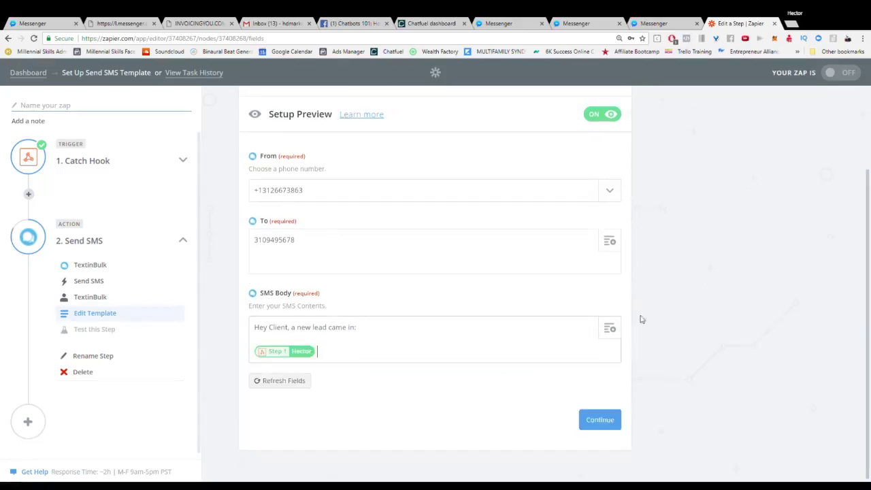
click(609, 328)
scroll(317, 412, down, 1)
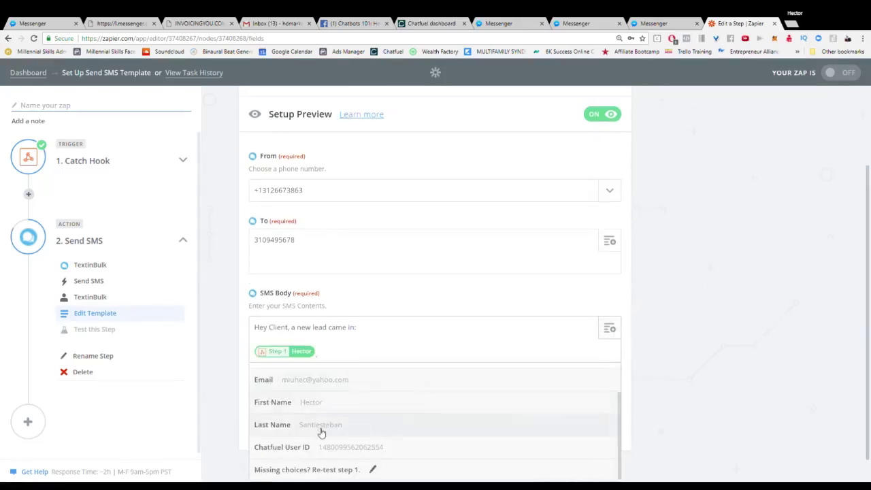
click(321, 430)
key(Return)
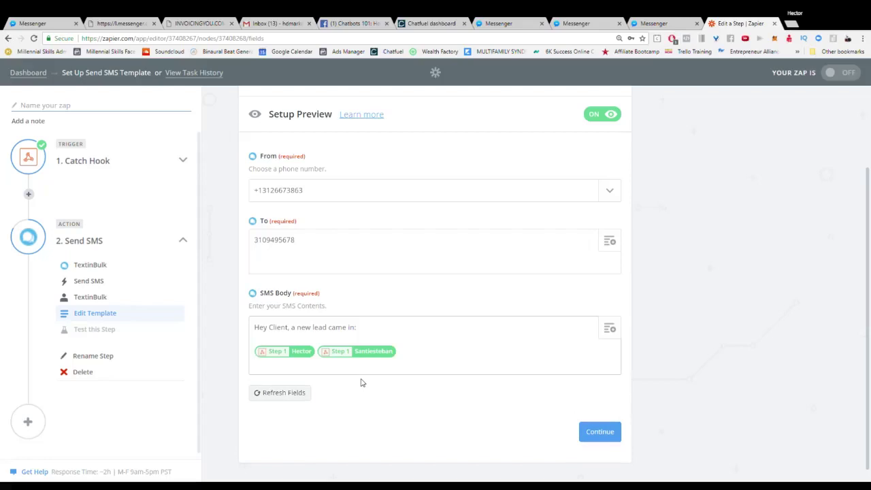
click(609, 328)
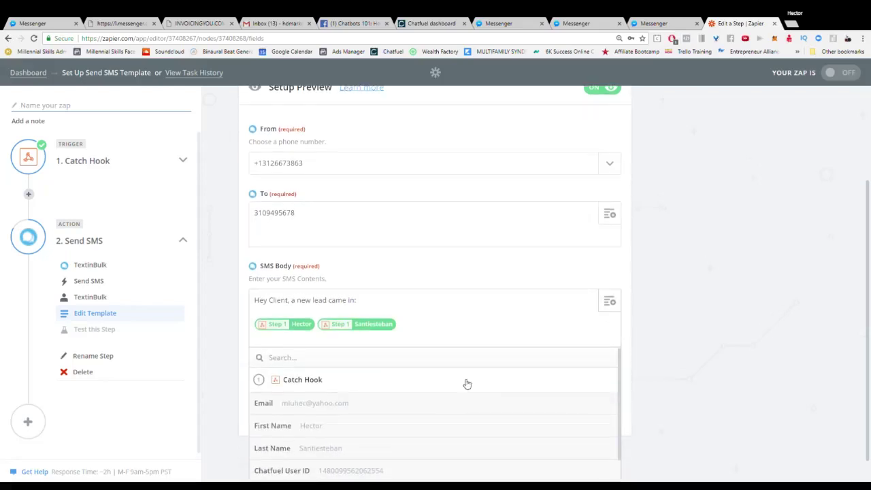
scroll(466, 385, down, 1)
click(324, 381)
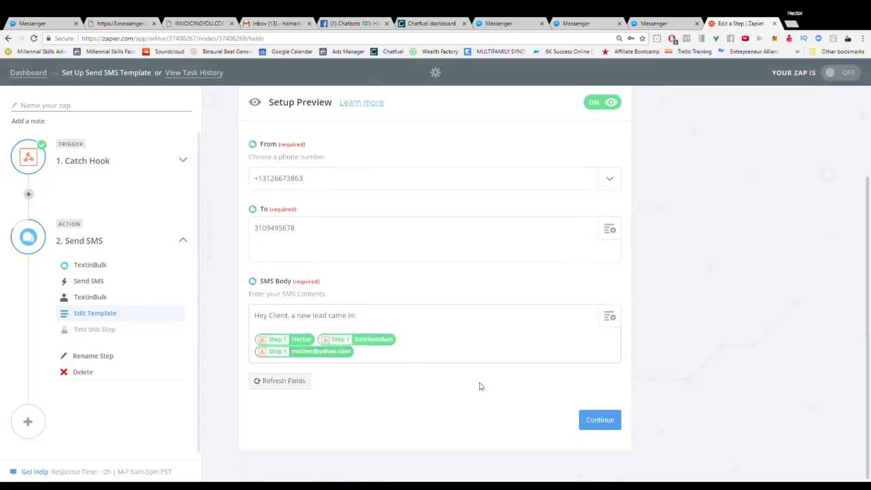
click(588, 418)
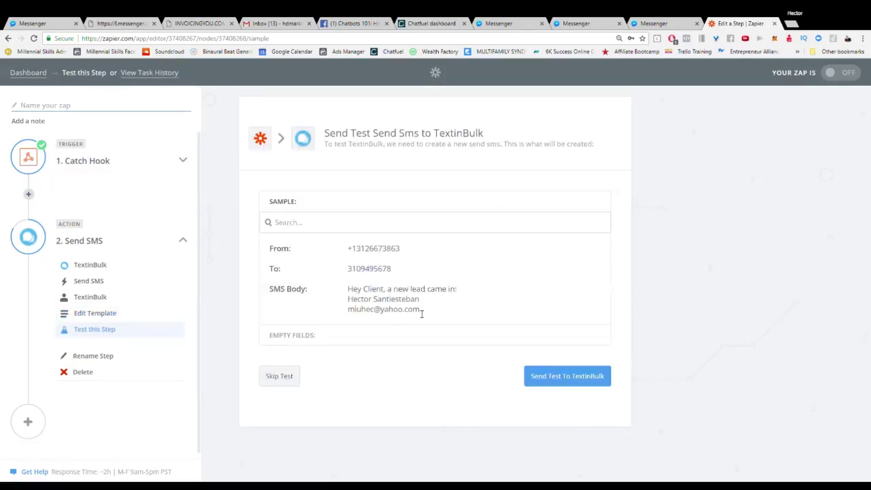
Review the sample SMS body and Catch Hook trigger details, then check the Chatfuel JSON API setup
drag(421, 313, 353, 289)
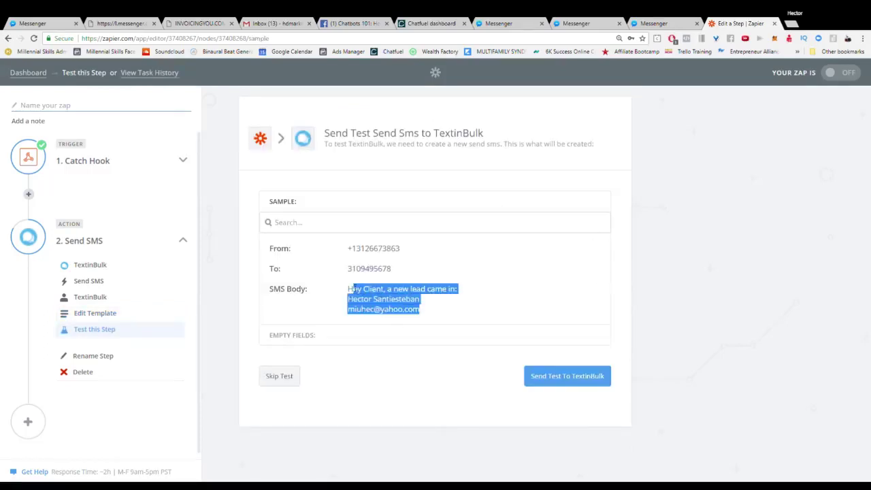
click(91, 168)
click(429, 23)
scroll(476, 204, down, 1)
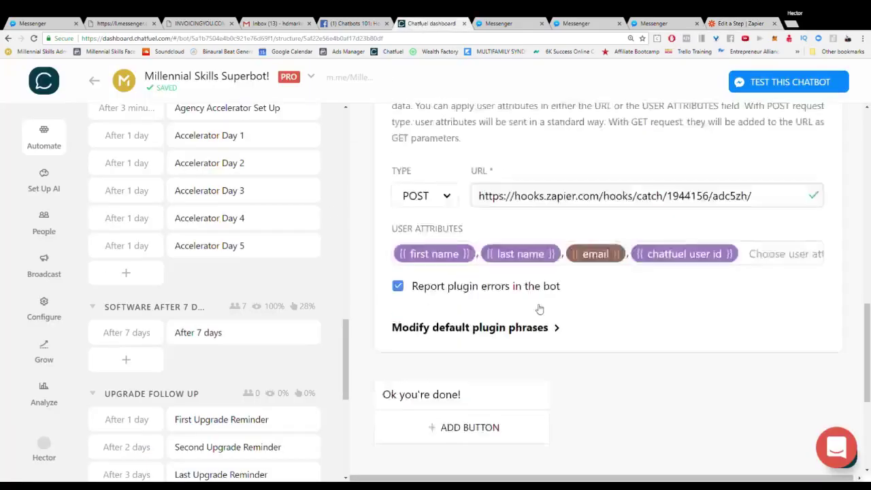
scroll(508, 300, up, 3)
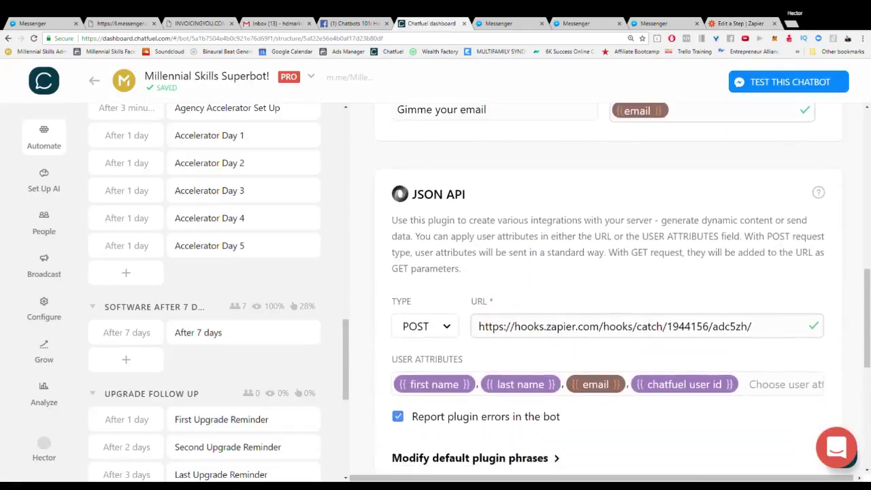
Recheck the sample's greeting and lead name, then skip the test SMS and finish the action
click(711, 24)
click(421, 302)
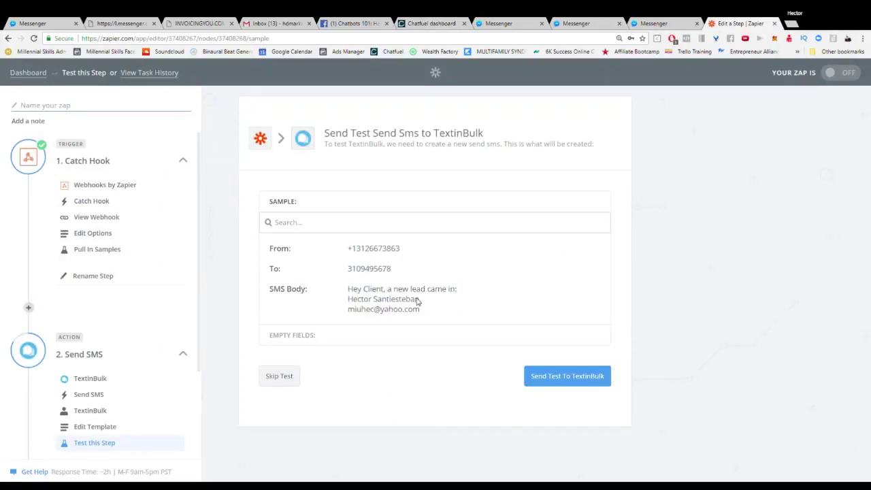
drag(418, 302, 368, 293)
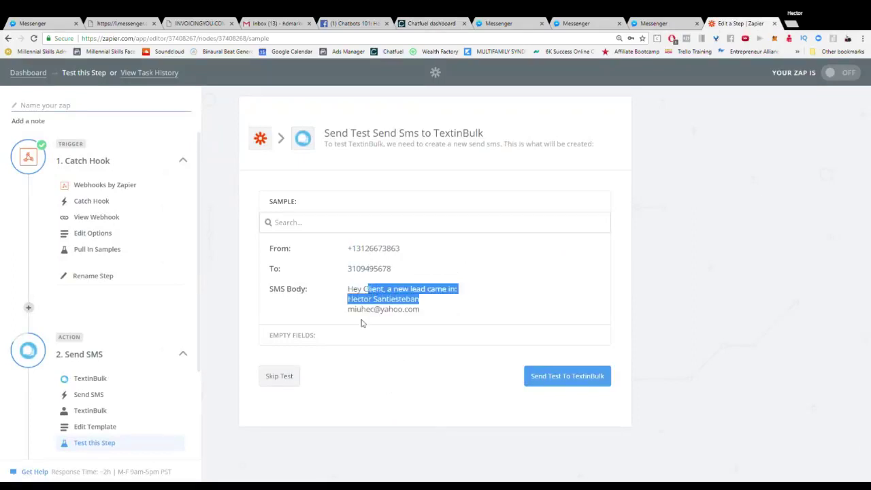
click(411, 304)
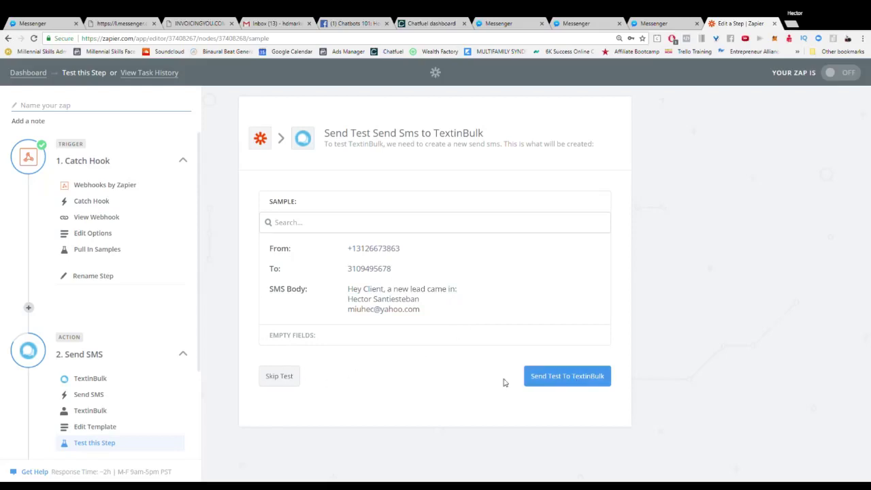
click(277, 379)
click(595, 422)
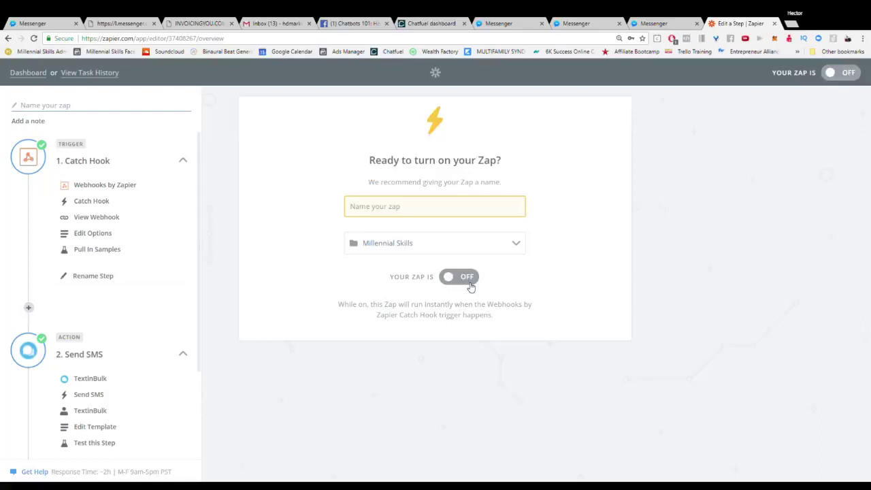
Switch the Chatfuel-to-TextinBulk zap from OFF to ON
click(465, 280)
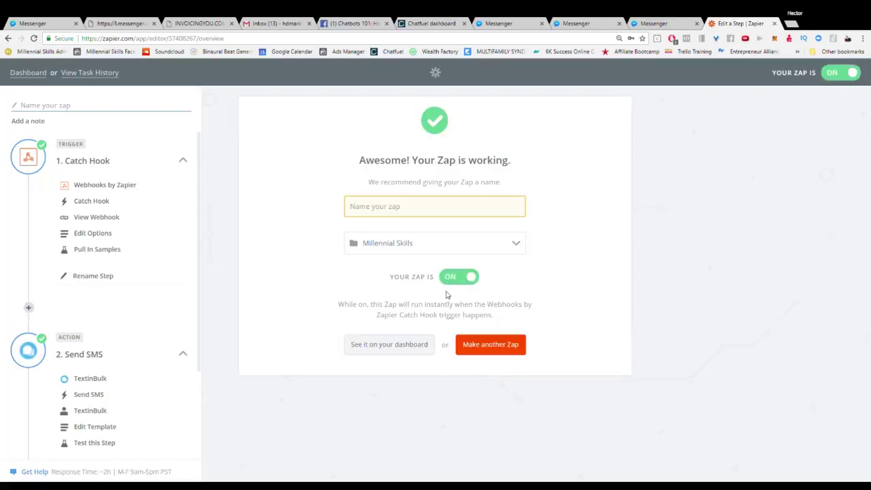